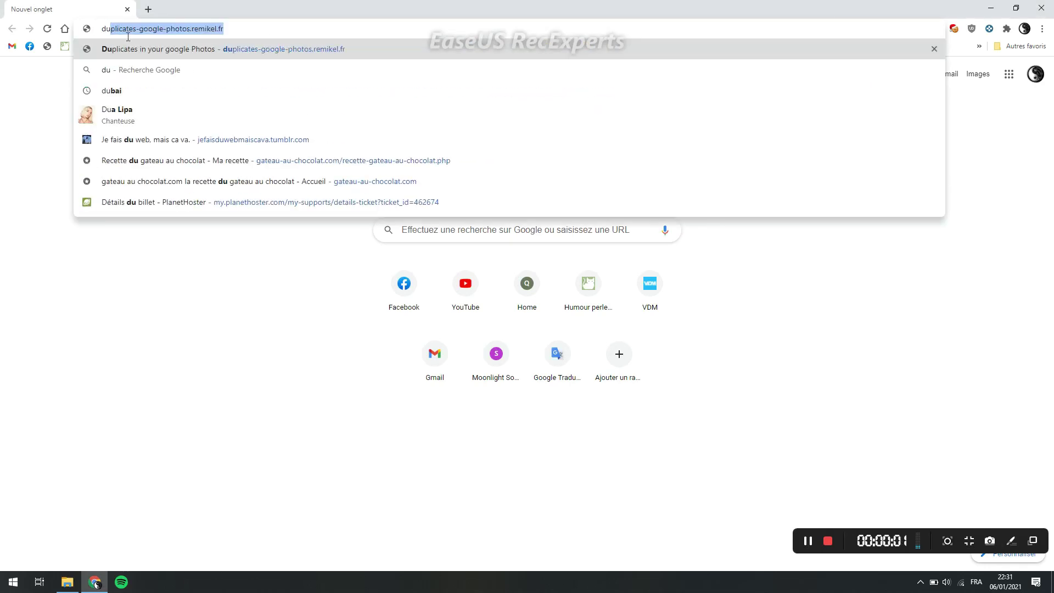
- Load the duplicates-google-photos.remikel.fr 'Find your duplicates in Google Photos' page in Chrome
key("Return")
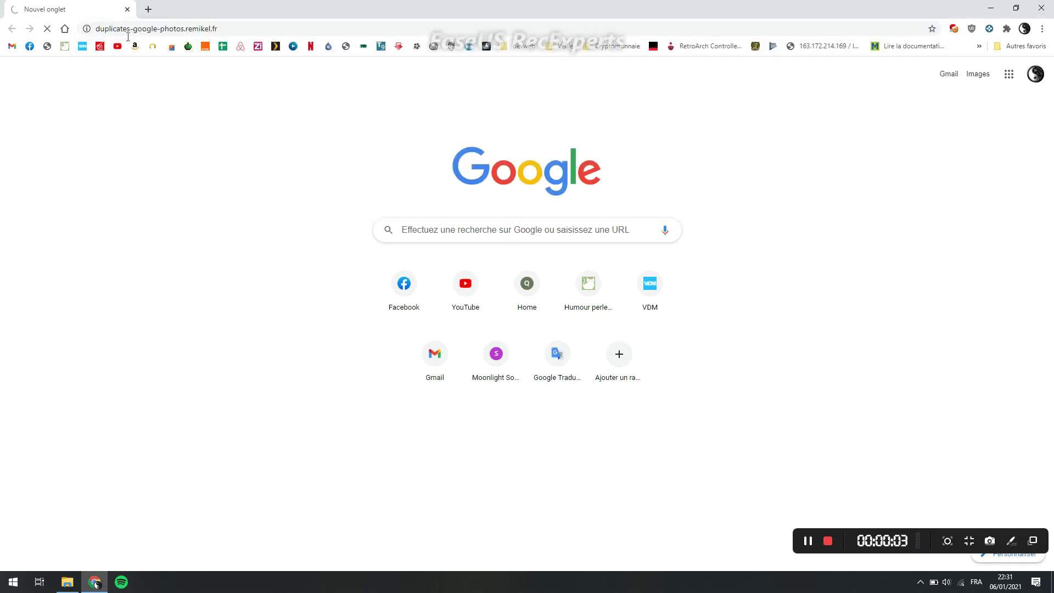
key("ctrl+t")
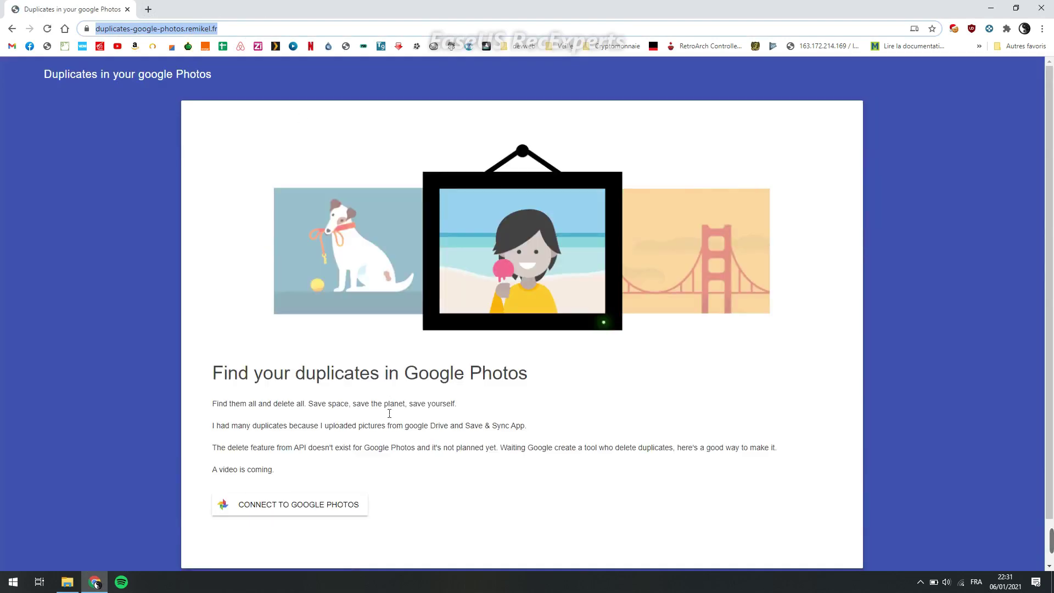
- Connect to Google Photos with the first account and bypass the unverified-app warning to remikel.fr
left_click(340, 512)
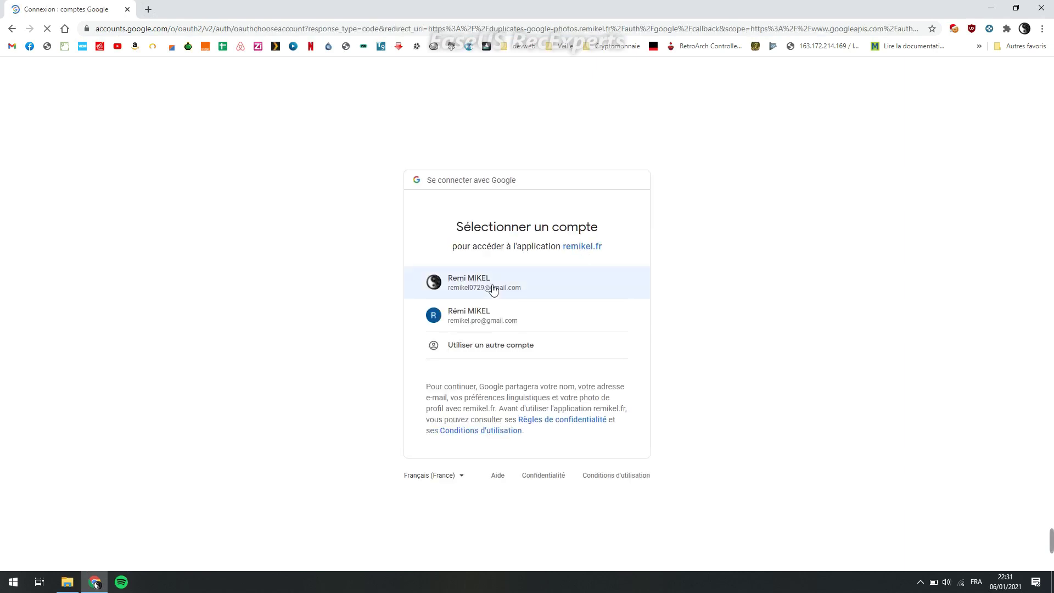
left_click(489, 287)
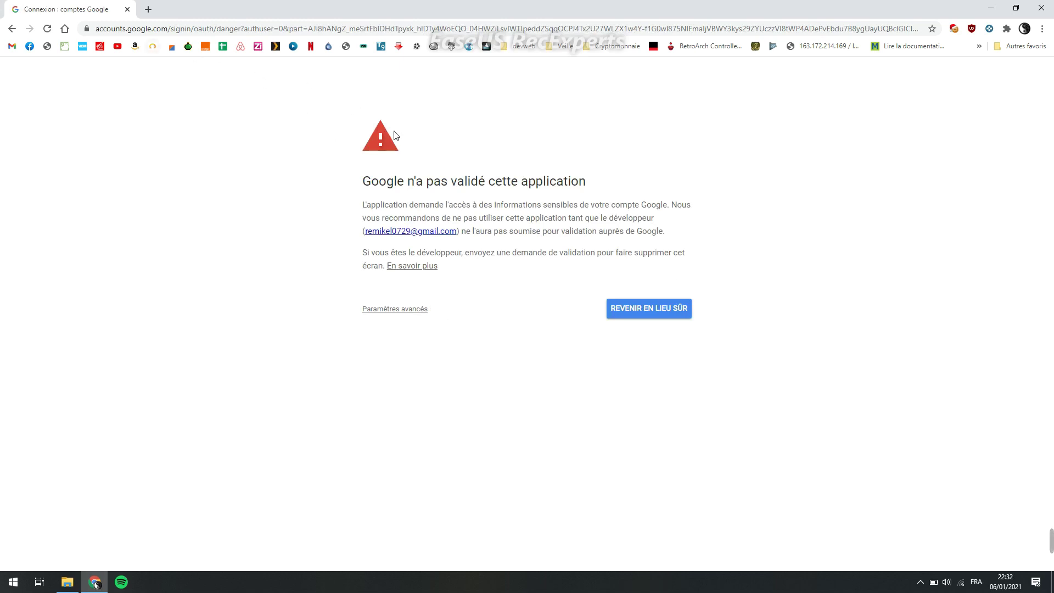
left_click_drag(380, 175, 560, 184)
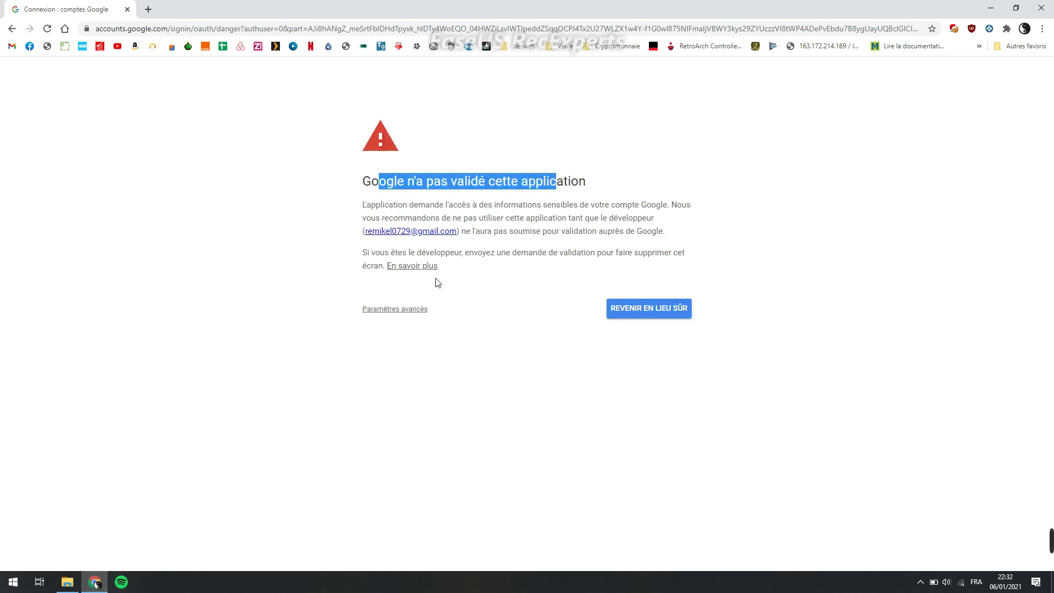
left_click(512, 216)
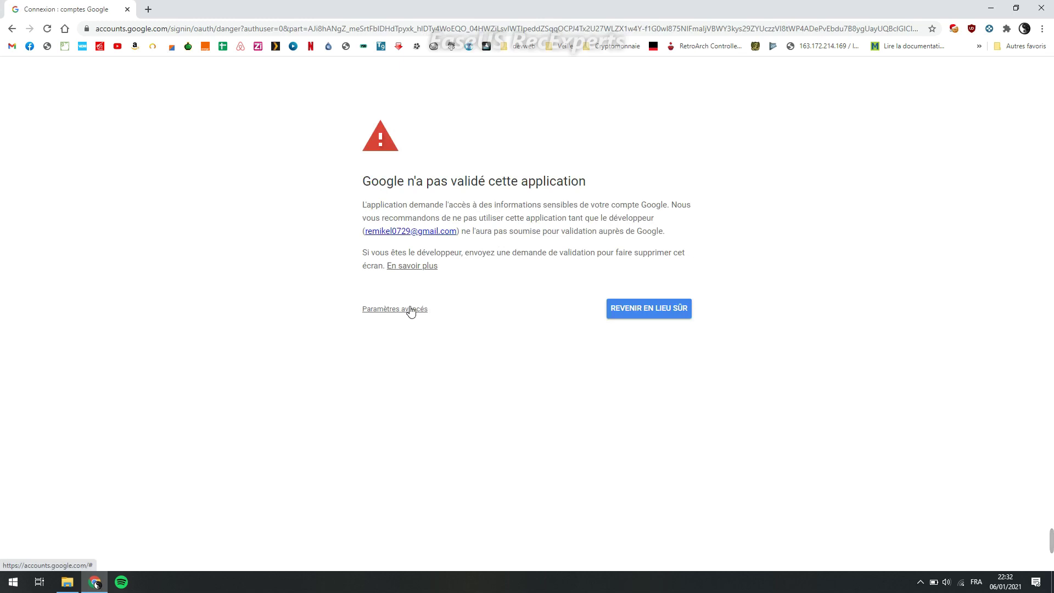
left_click(410, 309)
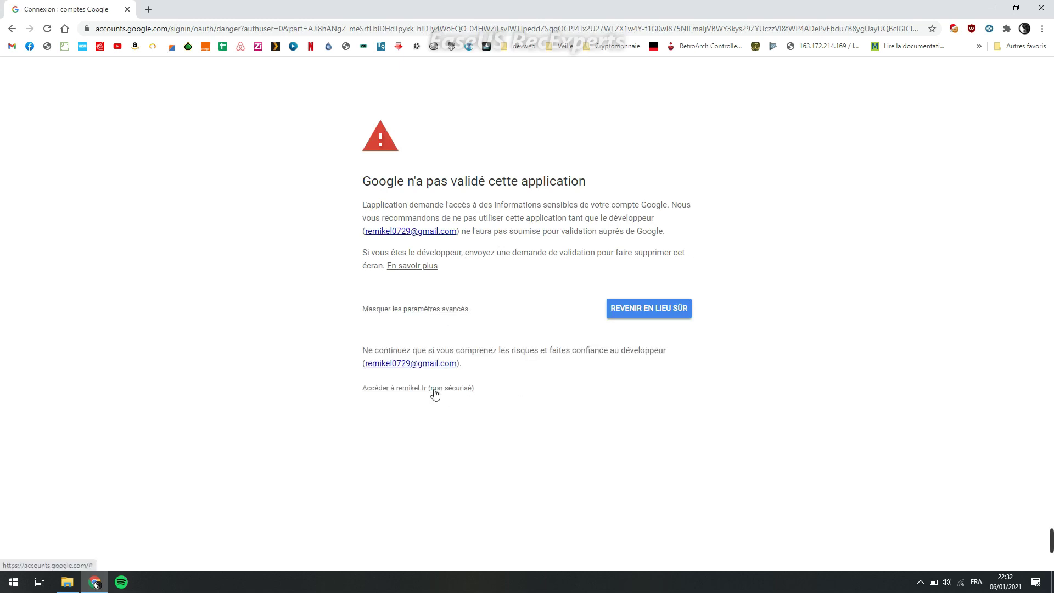
left_click(426, 309)
left_click(407, 312)
left_click(407, 312)
left_click(400, 310)
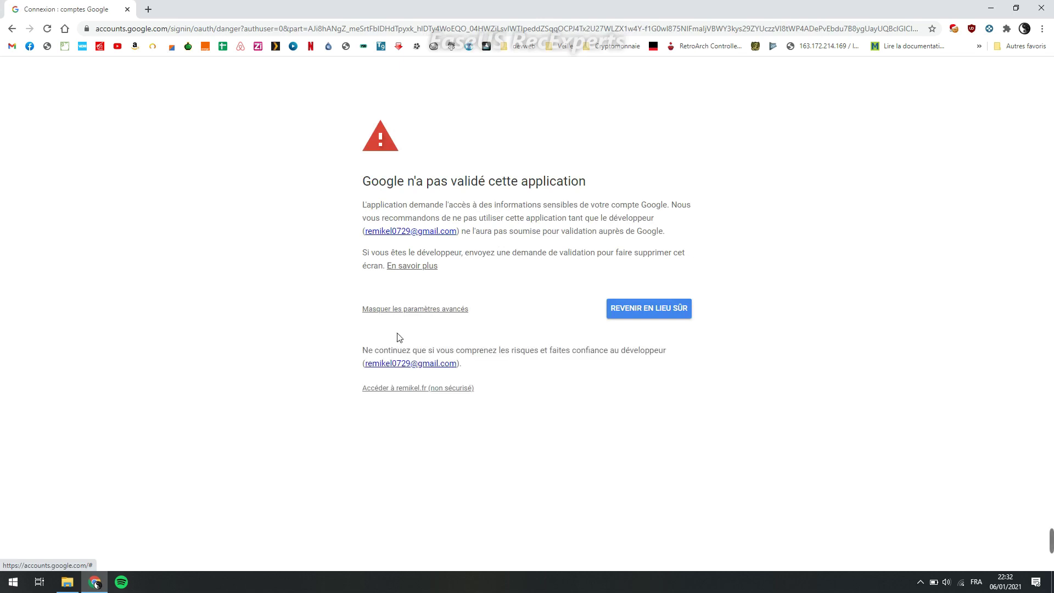
left_click(404, 394)
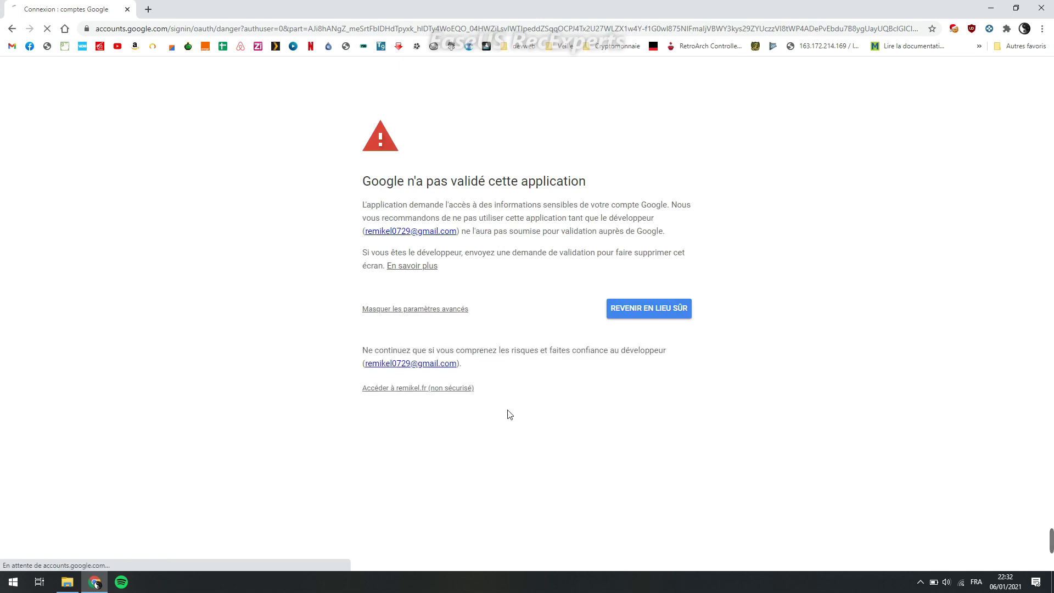
- Choose the account, allow remikel.fr to view the Google Photos library, and confirm the permissions
left_click(496, 351)
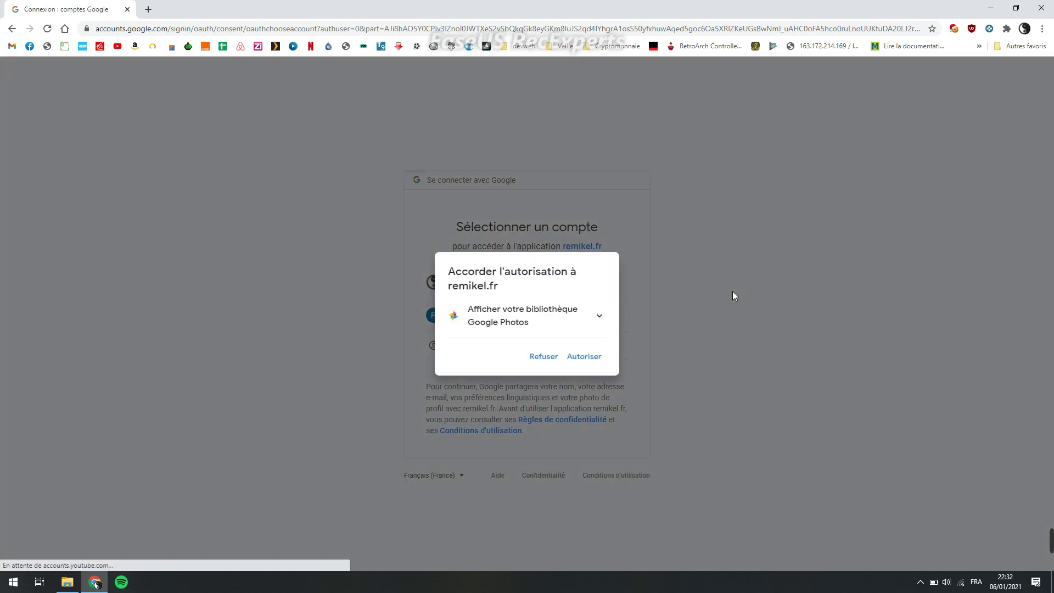
left_click(585, 357)
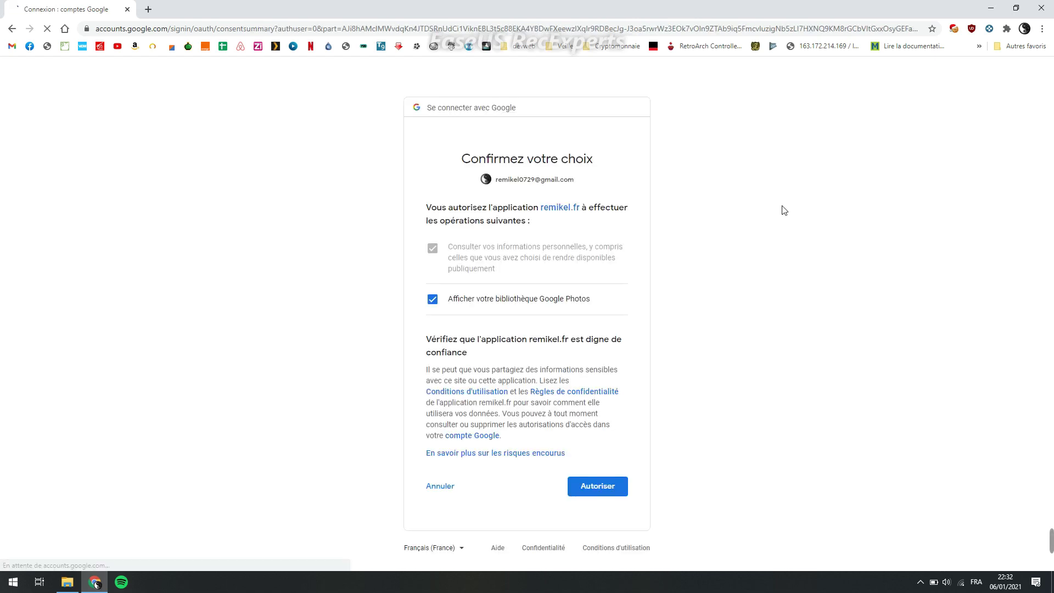
left_click(598, 489)
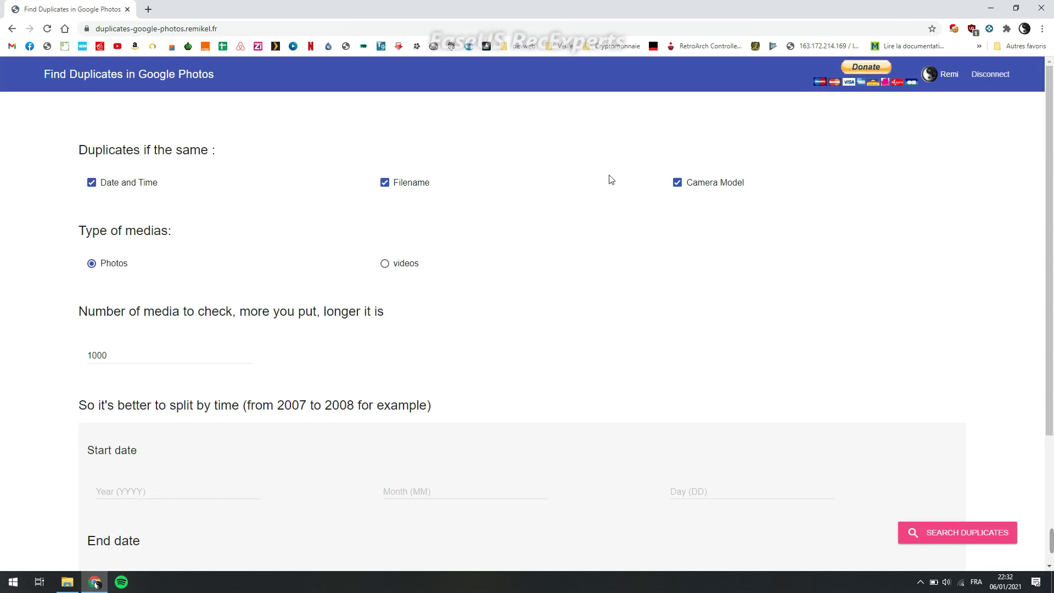
- Stop matching on Camera Model and keep Photos as the media type
left_click(148, 183)
left_click(150, 182)
left_click(409, 185)
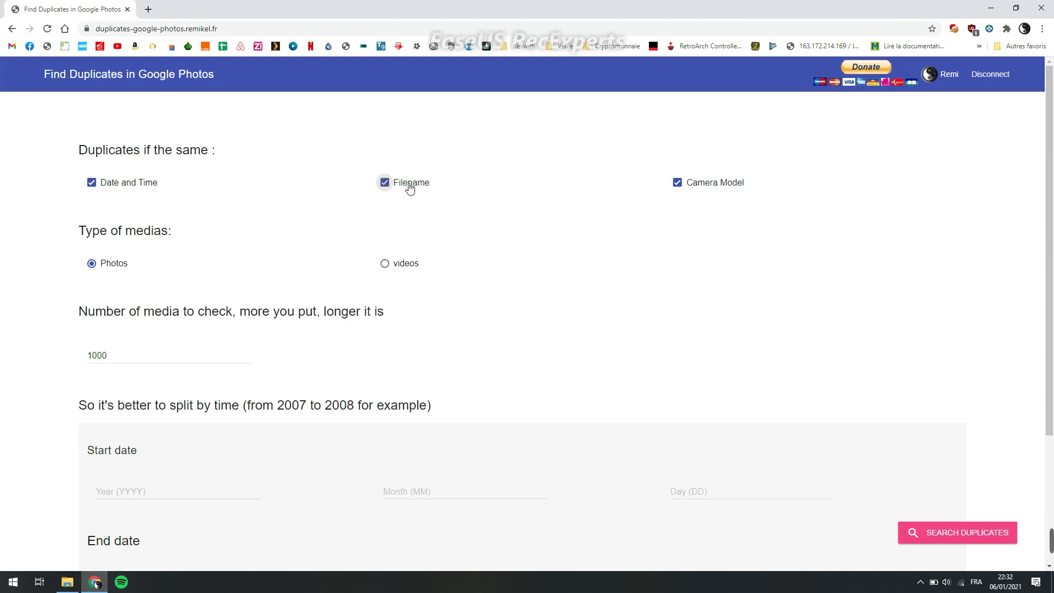
left_click(439, 185)
left_click(708, 186)
scroll(308, 291, "down", 2)
scroll(137, 160, "up", 2)
scroll(127, 307, "down", 3)
left_click(388, 89)
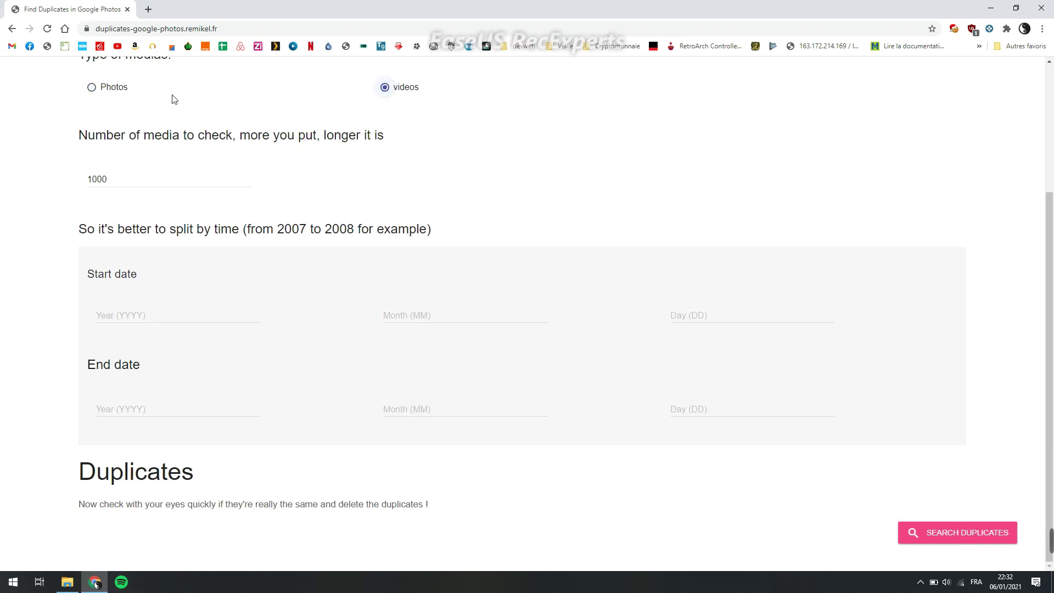
left_click(386, 88)
left_click(109, 87)
- Search for duplicates with start date 2008/07/25 and end date 2008/07/29
left_click(177, 317)
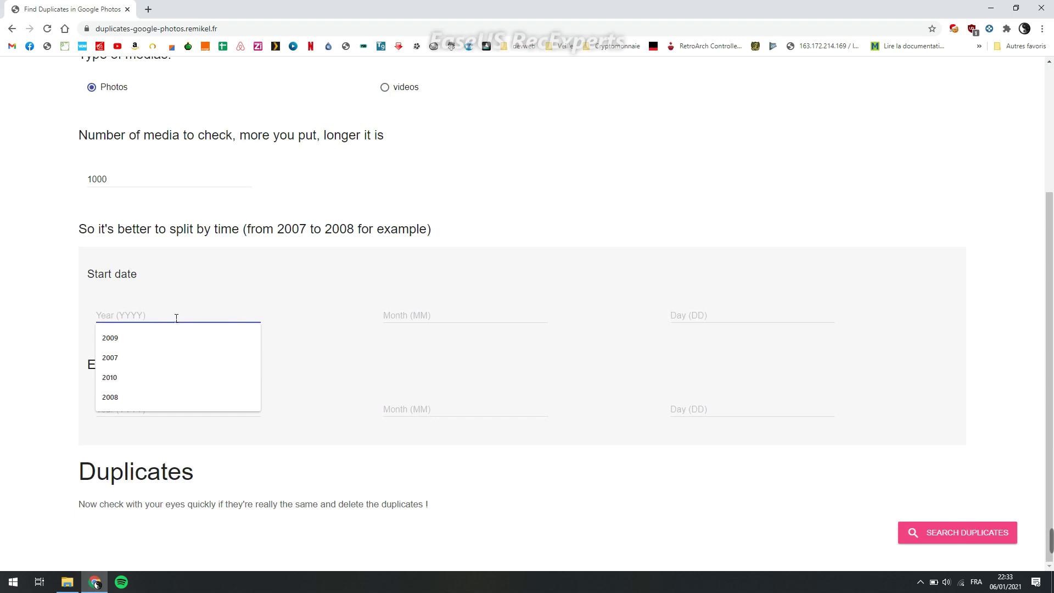
type("2008")
key("Tab")
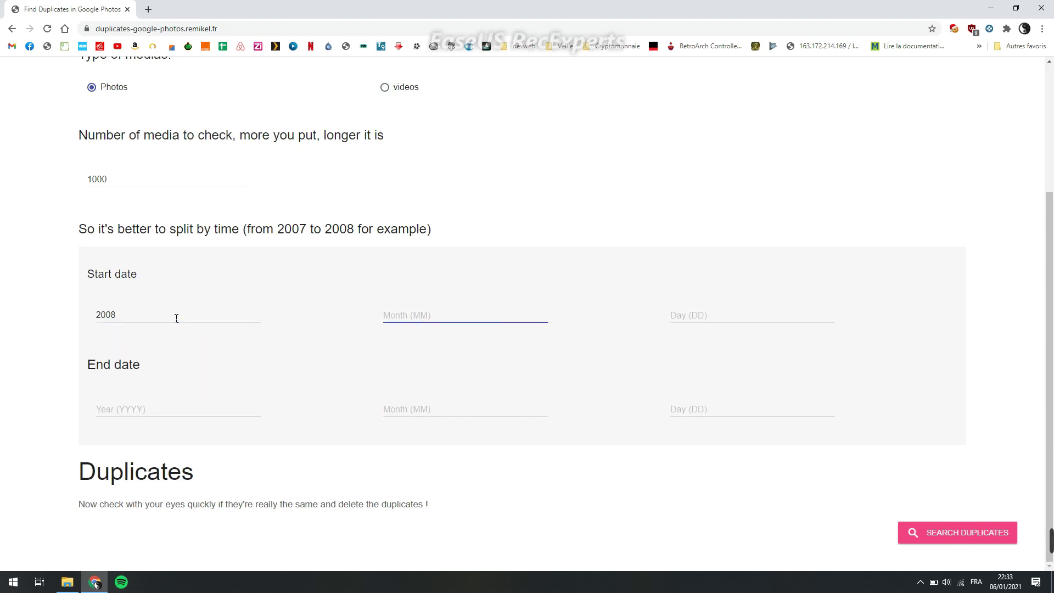
type("07")
key("Tab")
type("25")
key("Tab")
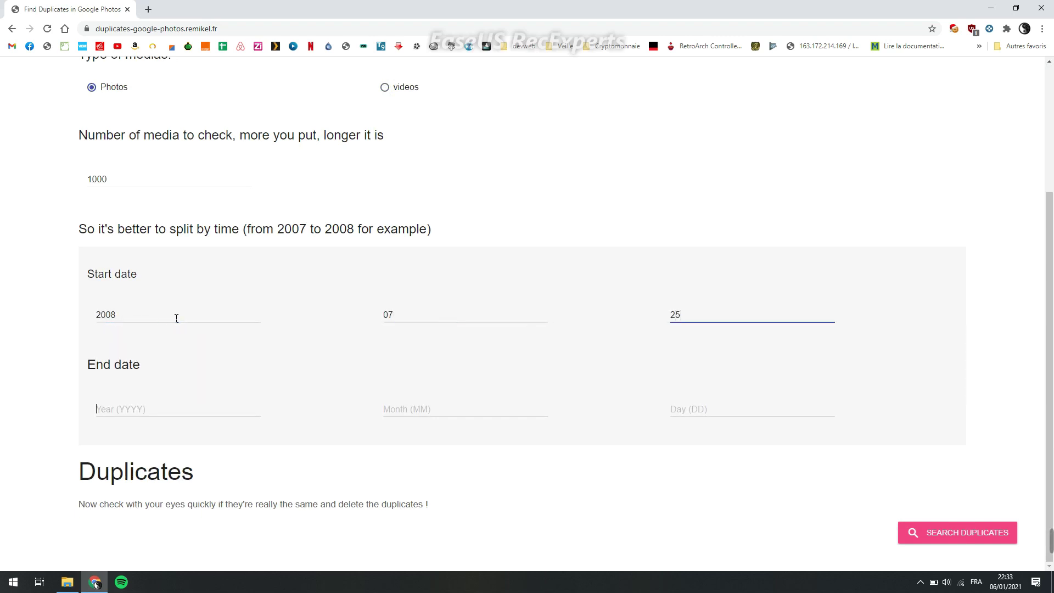
type("2008")
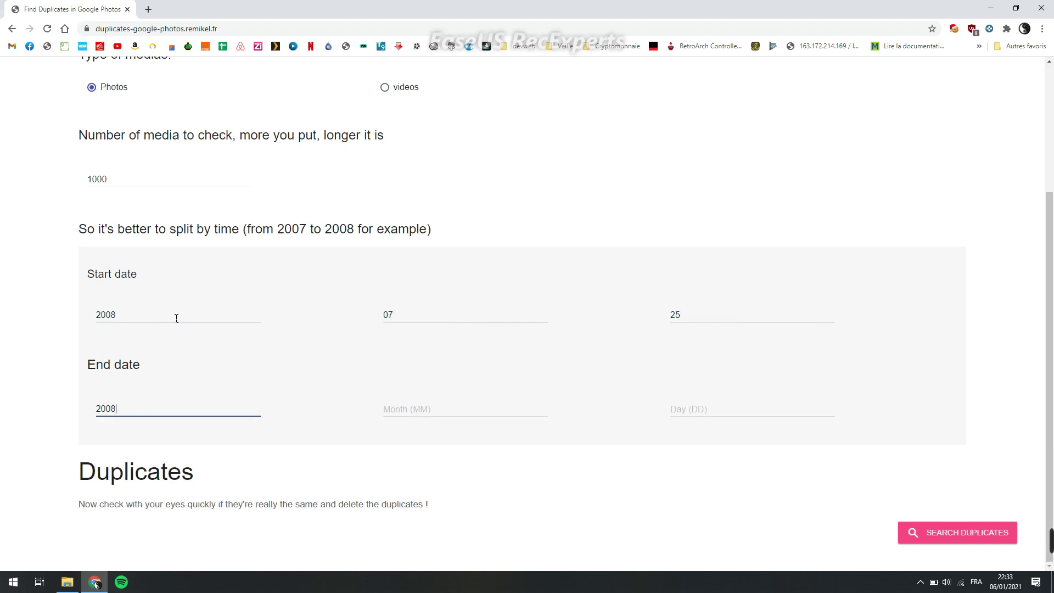
key("Tab")
type("0")
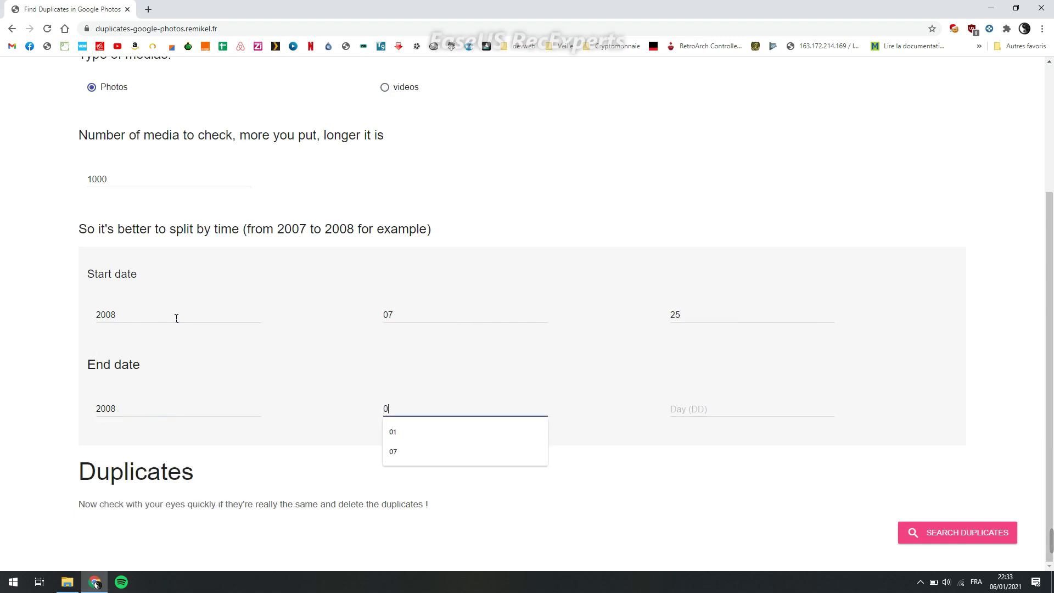
type("7")
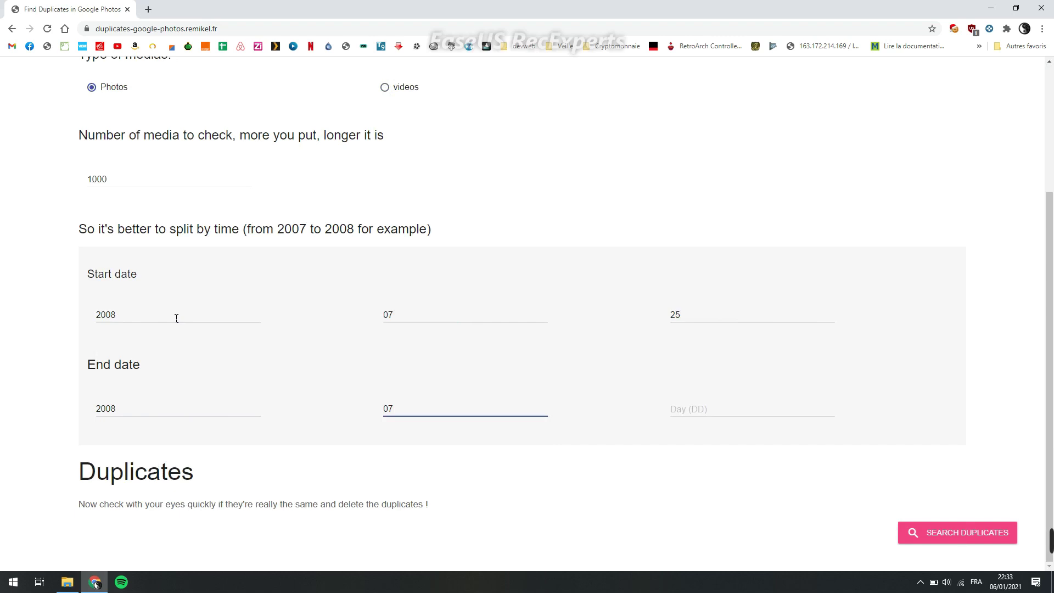
key("Tab")
type("29")
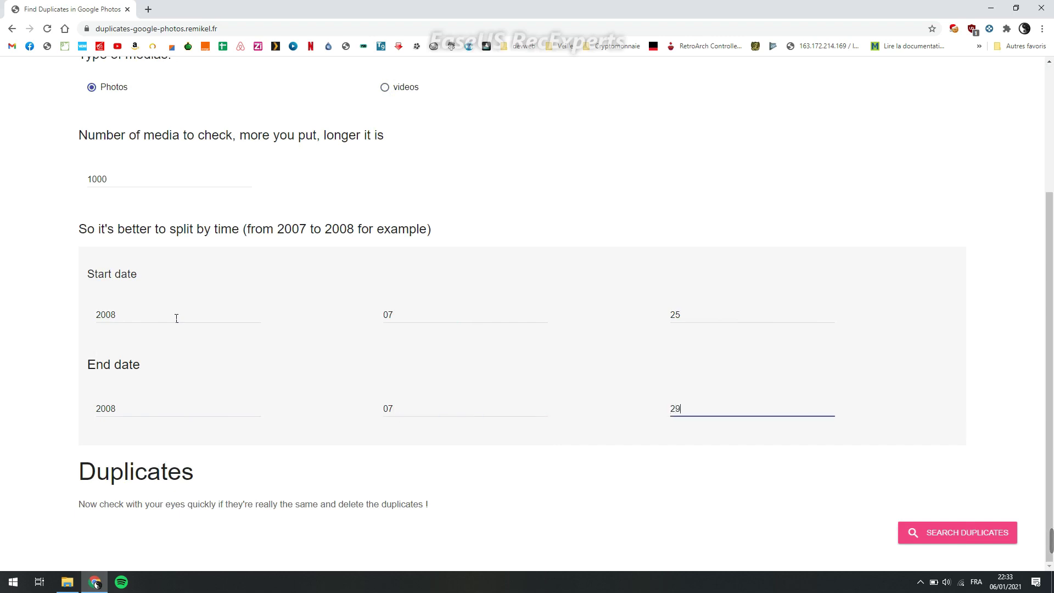
left_click(945, 532)
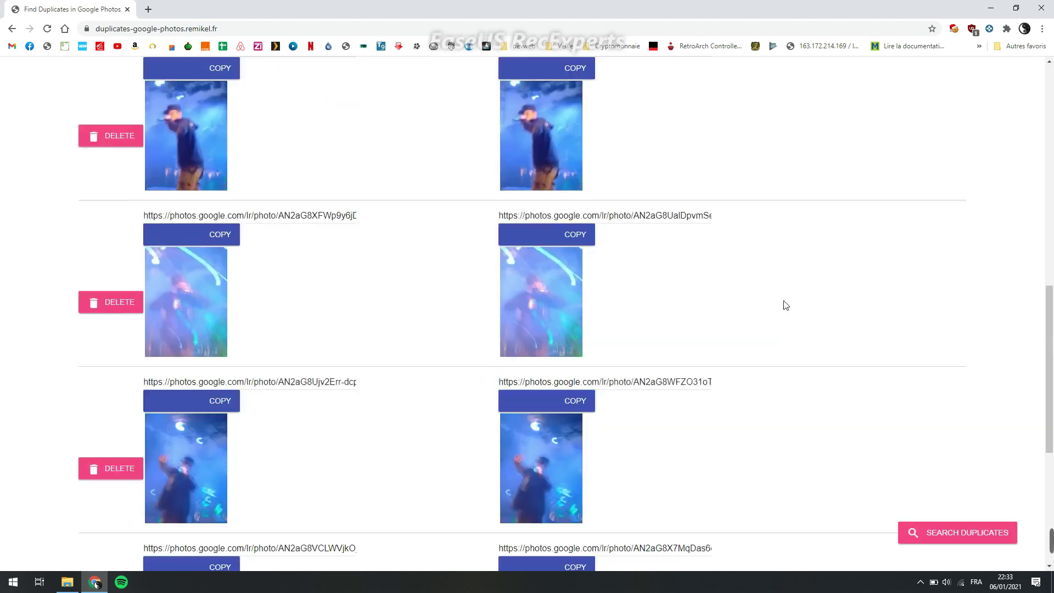
- Scroll the duplicate pairs list, then hide Chrome with Win+D to show the desktop
scroll(759, 276, "down", 10)
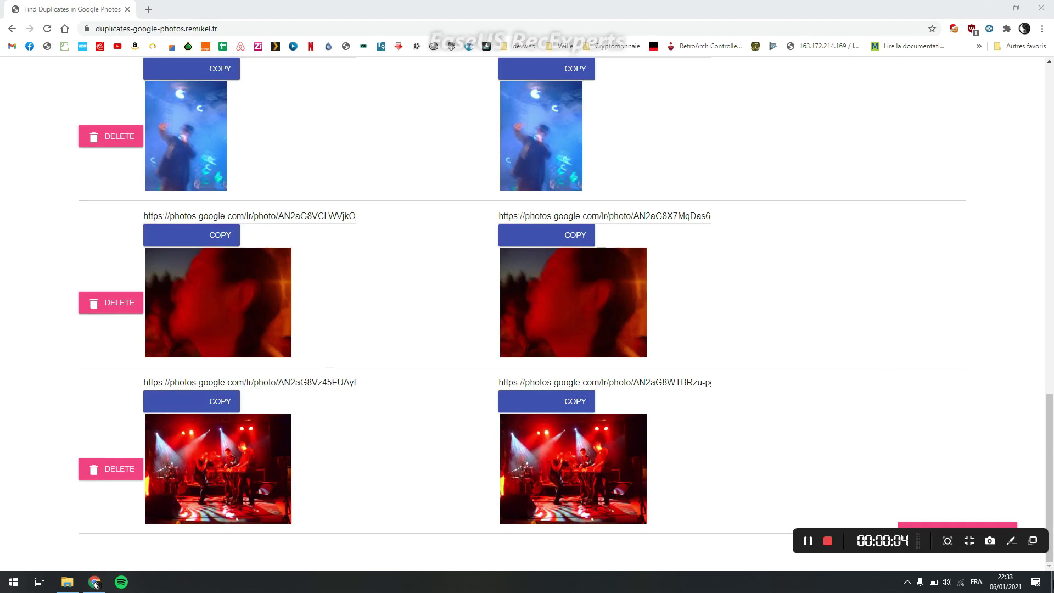
key("super+d")
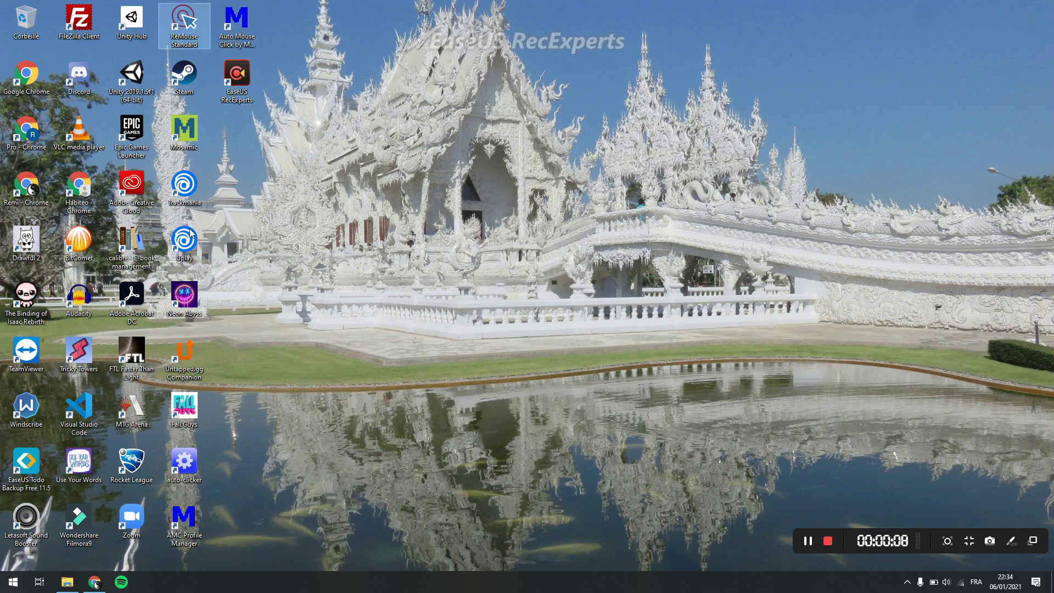
- Restore Chrome beside ReMouse, start recording, and copy the last pair's first photo link
left_click(596, 328)
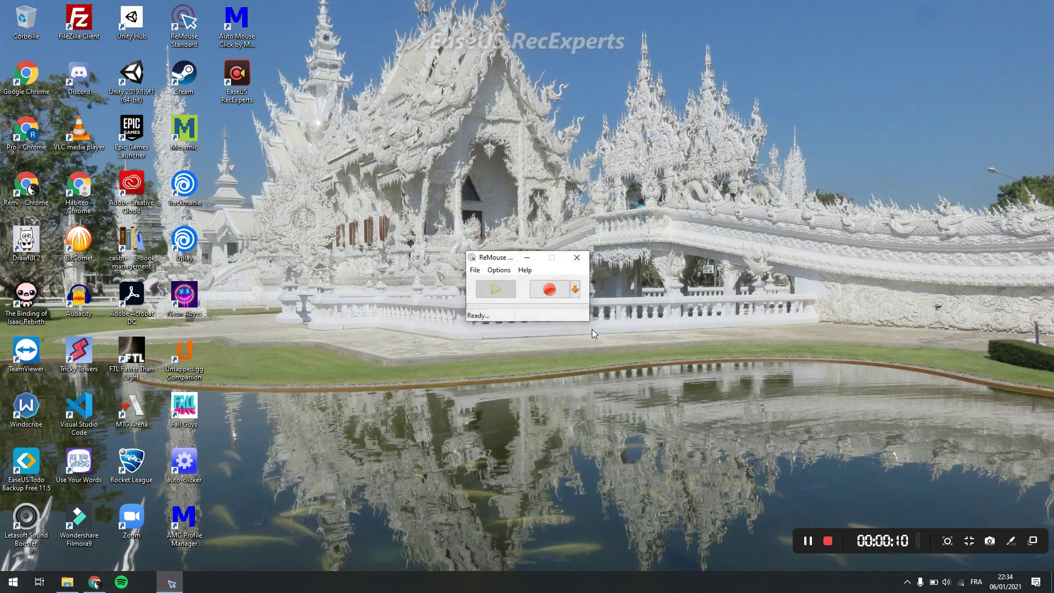
left_click(94, 582)
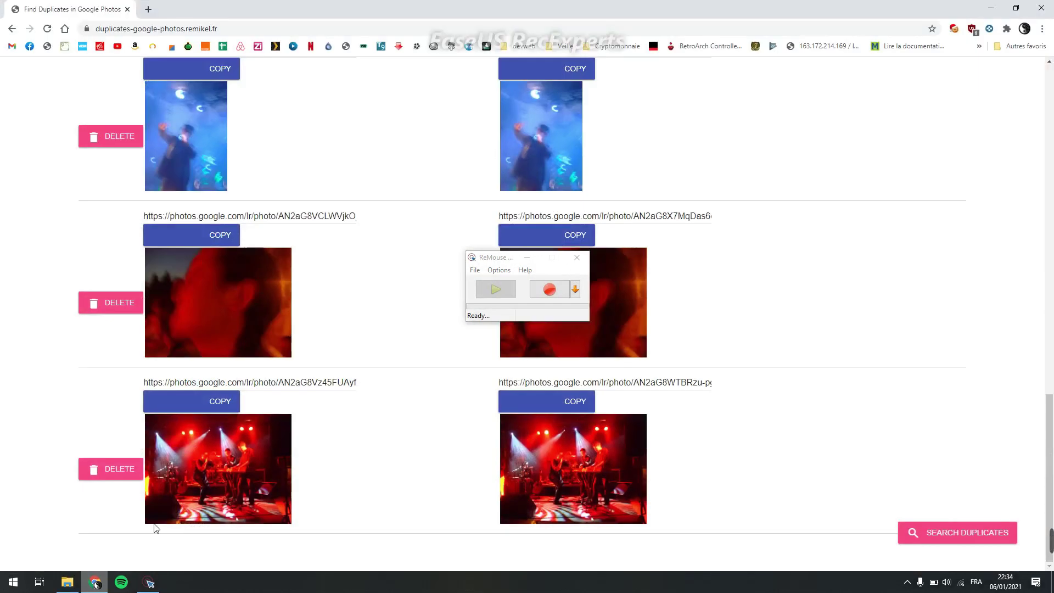
left_click_drag(499, 257, 911, 238)
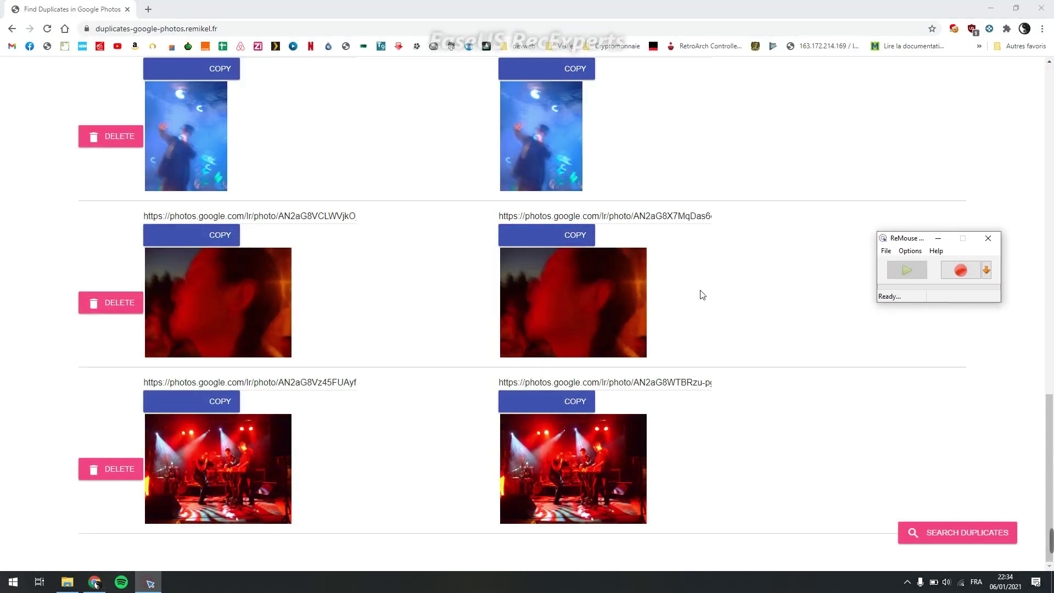
left_click(964, 271)
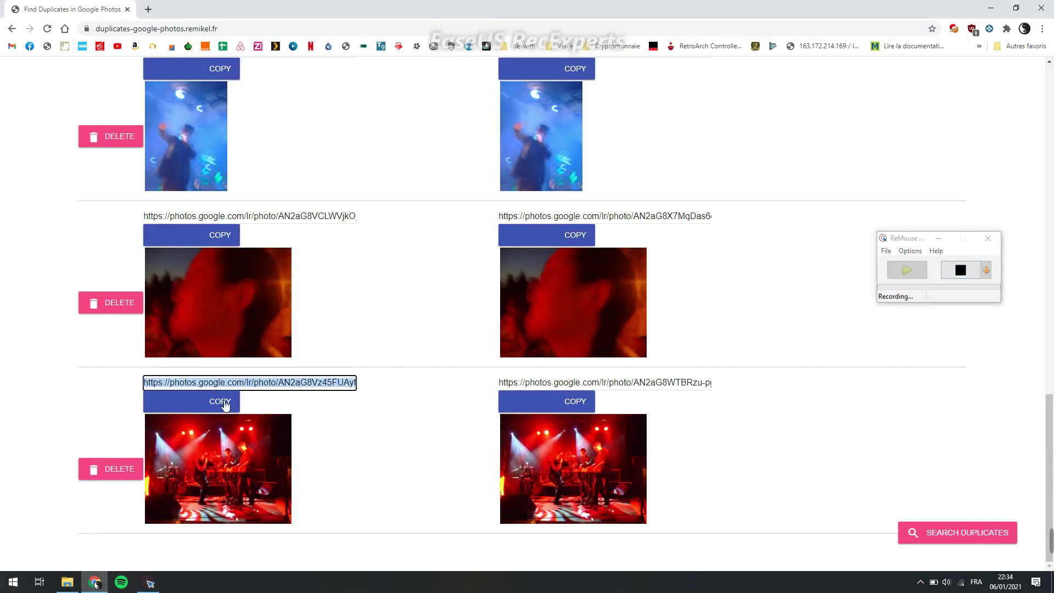
left_click(222, 403)
- Open the copied photo link in a new tab with Coller et accéder
left_click(148, 9)
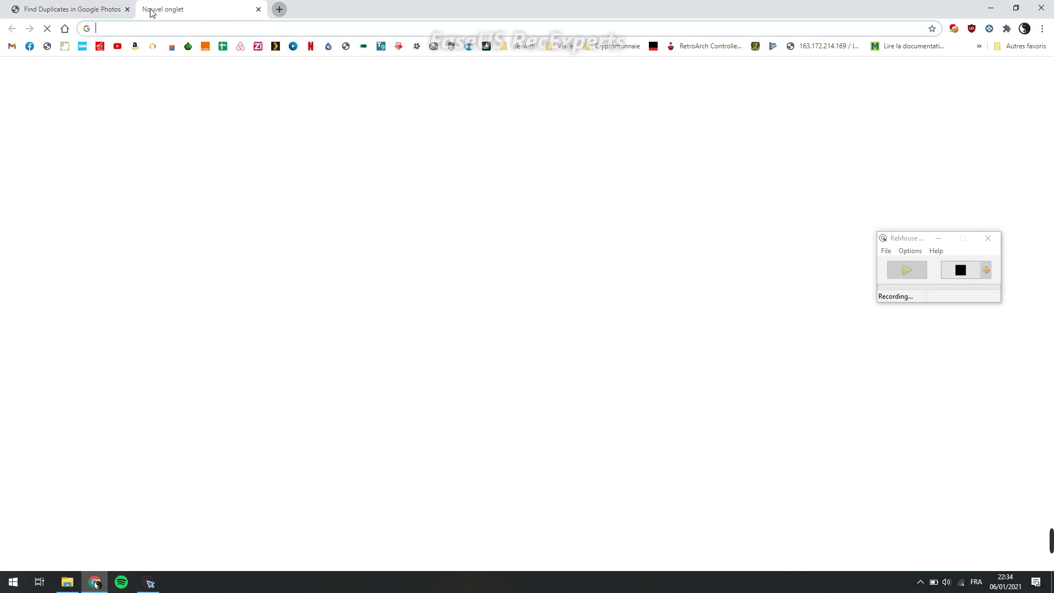
right_click(172, 29)
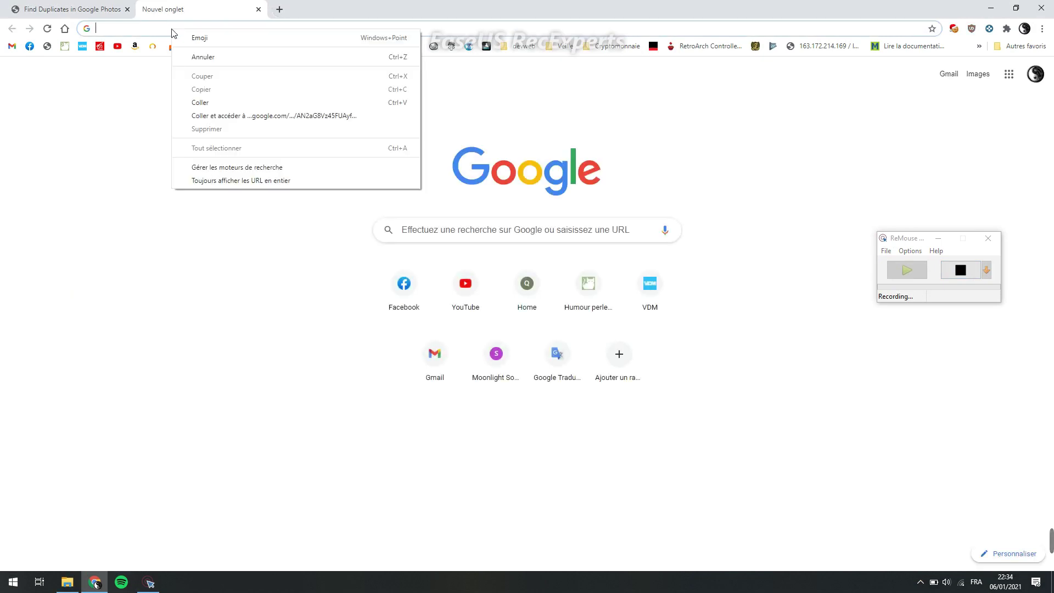
left_click(233, 116)
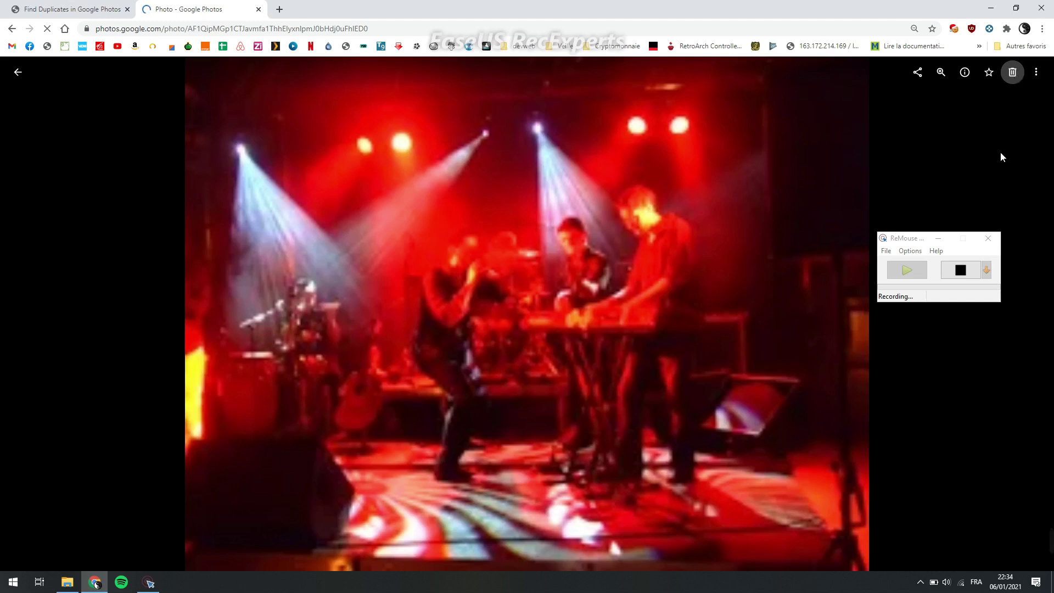
- Move the photo to the Google Photos trash and close its tab
left_click(1013, 73)
left_click(1013, 73)
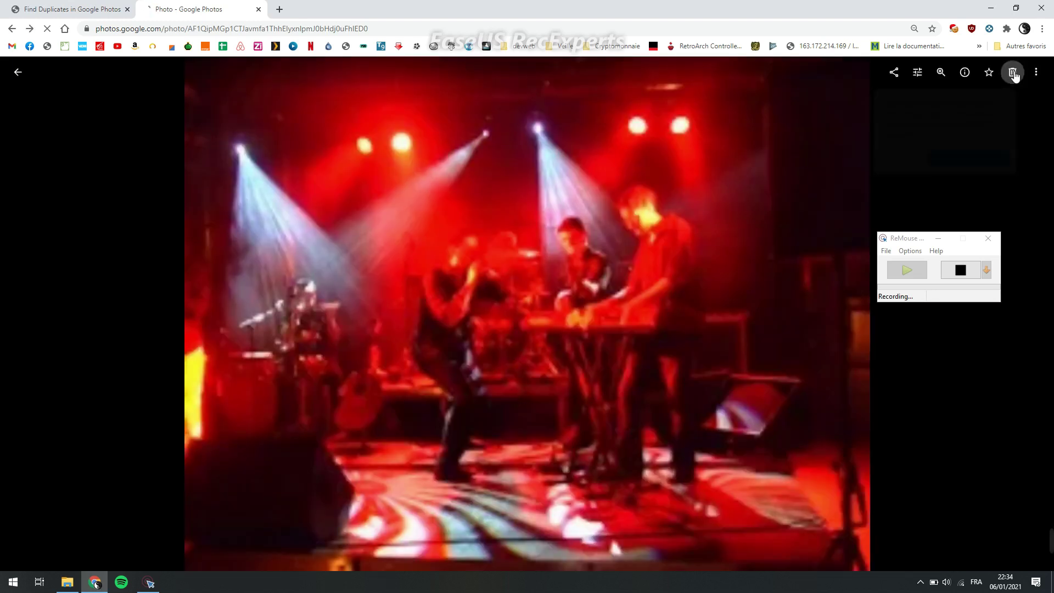
left_click(1013, 74)
left_click(968, 163)
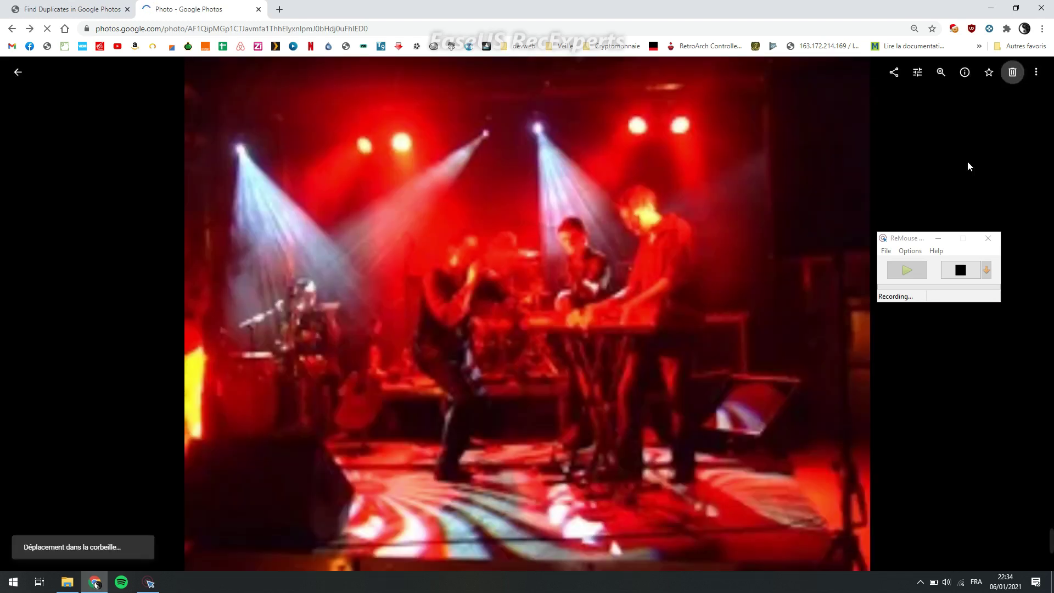
left_click(258, 9)
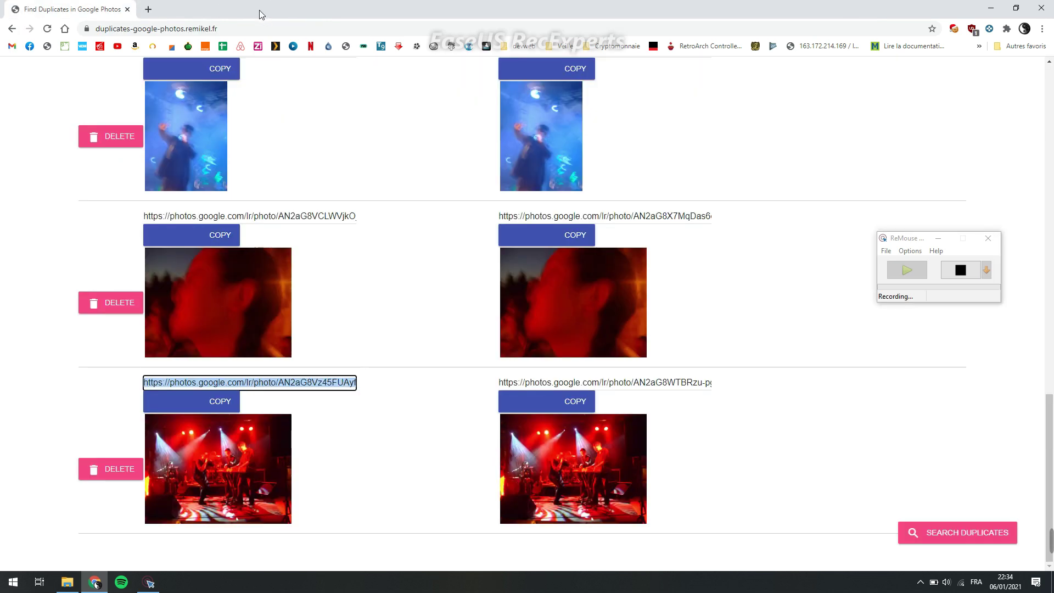
- Delete the bottom stage-lights pair from the duplicates list and stop the ReMouse recording
left_click(102, 476)
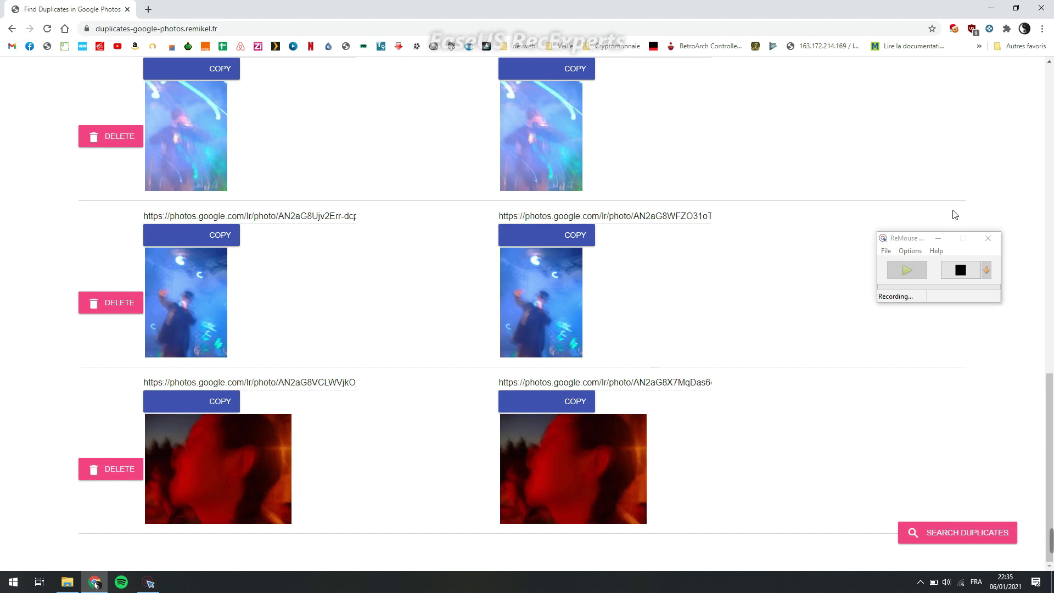
left_click(960, 270)
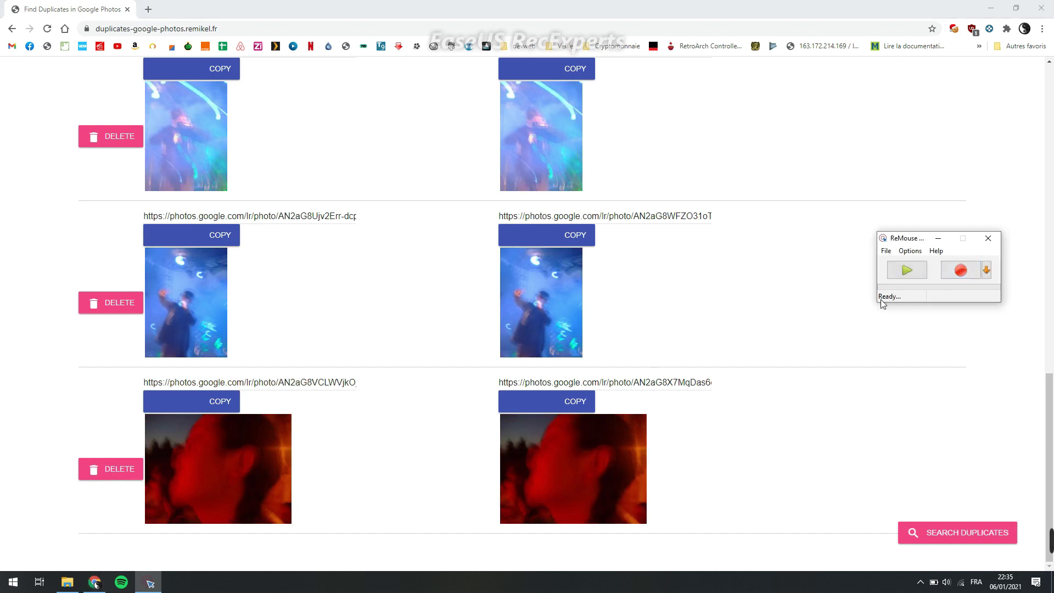
- Adjust the slider in Options > Playback > Speed and confirm the playback speed
left_click(910, 251)
mouse_move(915, 264)
left_click(1015, 263)
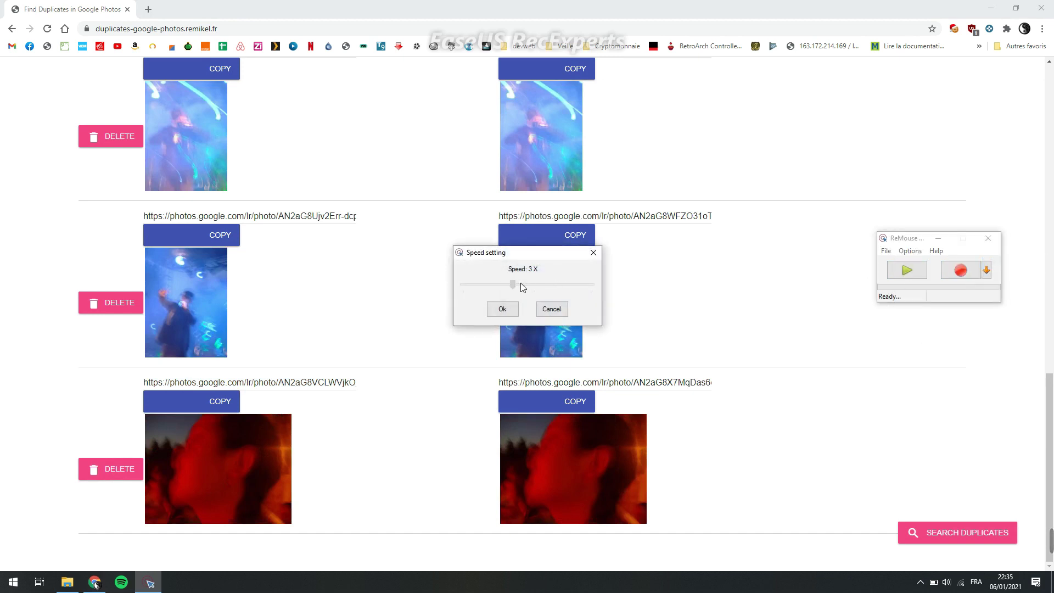
left_click_drag(528, 284, 533, 284)
mouse_move(525, 284)
left_mouse_down()
mouse_move(539, 286)
mouse_move(529, 285)
left_mouse_up()
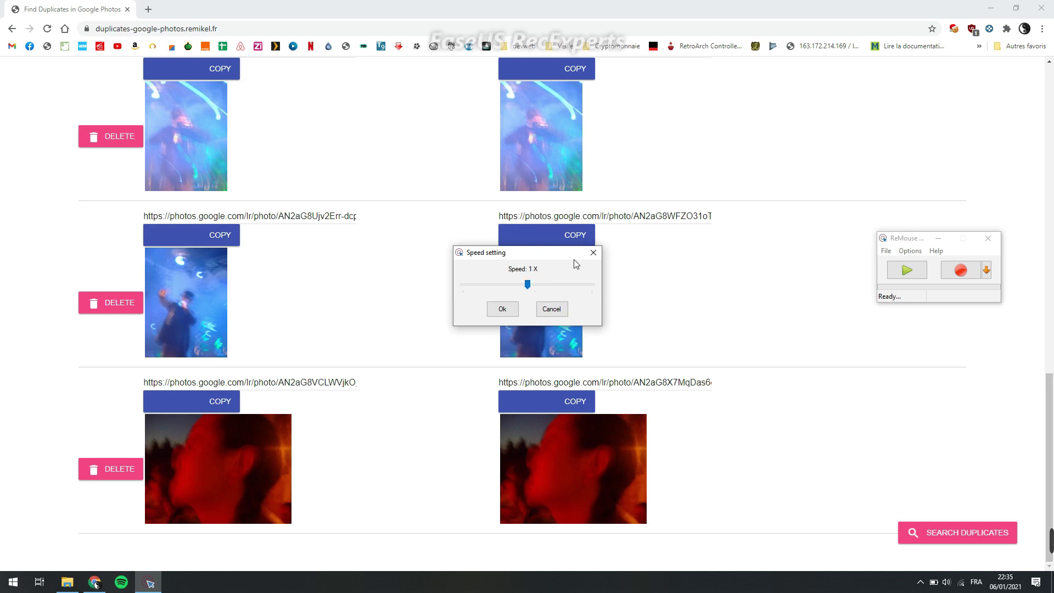
left_click(512, 309)
- Set the macro to repeat 4 times in Options > Playback > Repeat
left_click(910, 251)
mouse_move(916, 268)
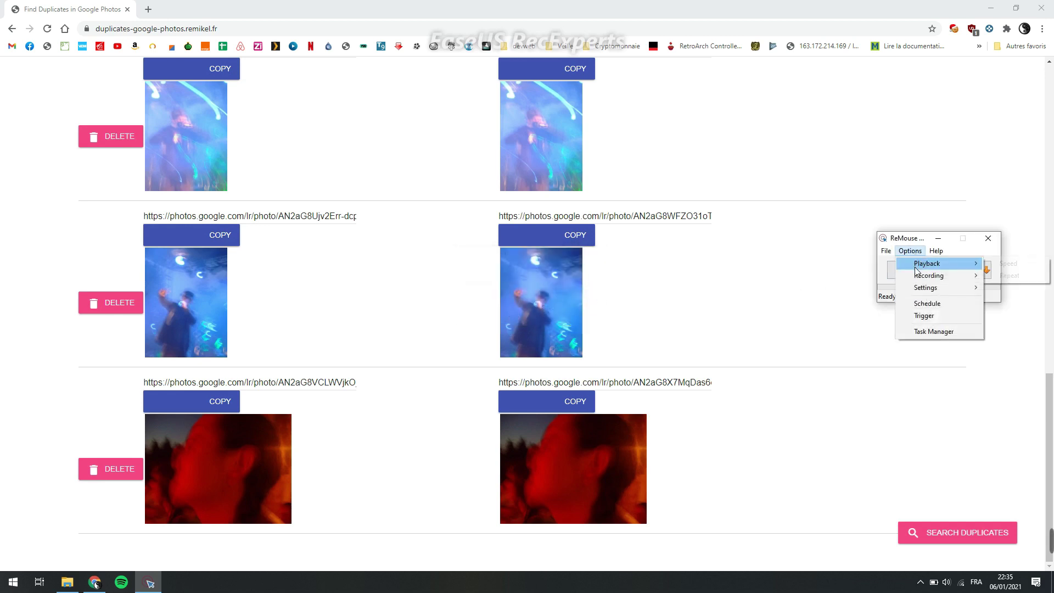
left_click(1008, 275)
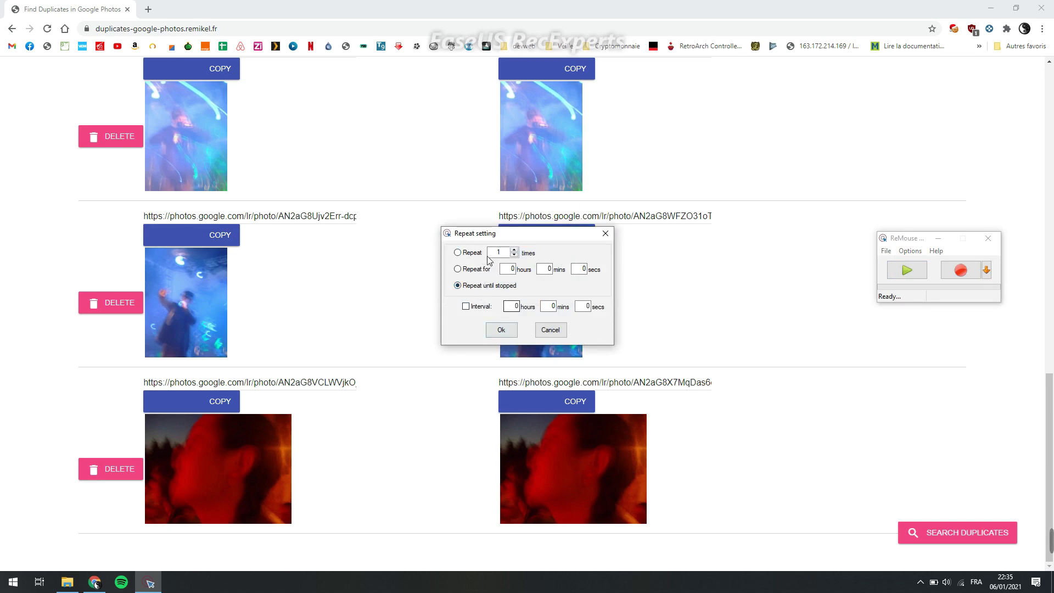
scroll(373, 140, "up", 15)
scroll(360, 289, "down", 15)
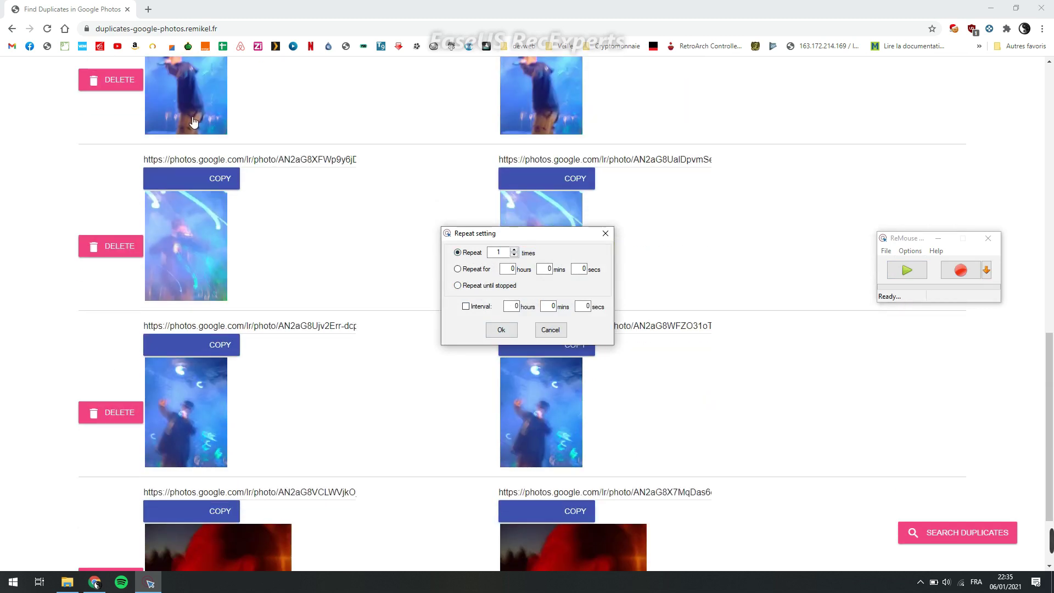
double_click(499, 253)
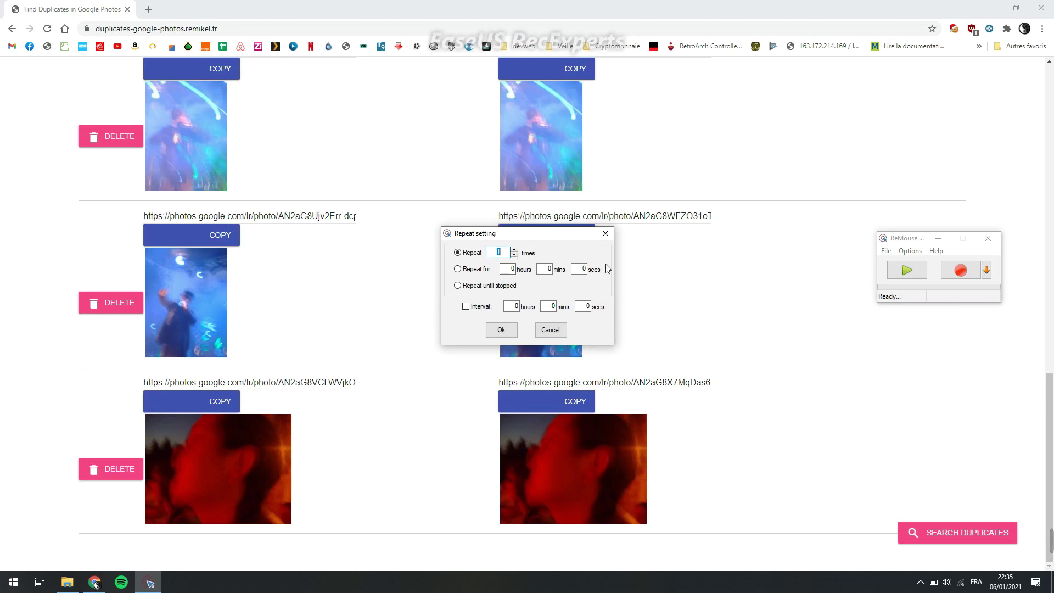
type("4")
left_click(513, 334)
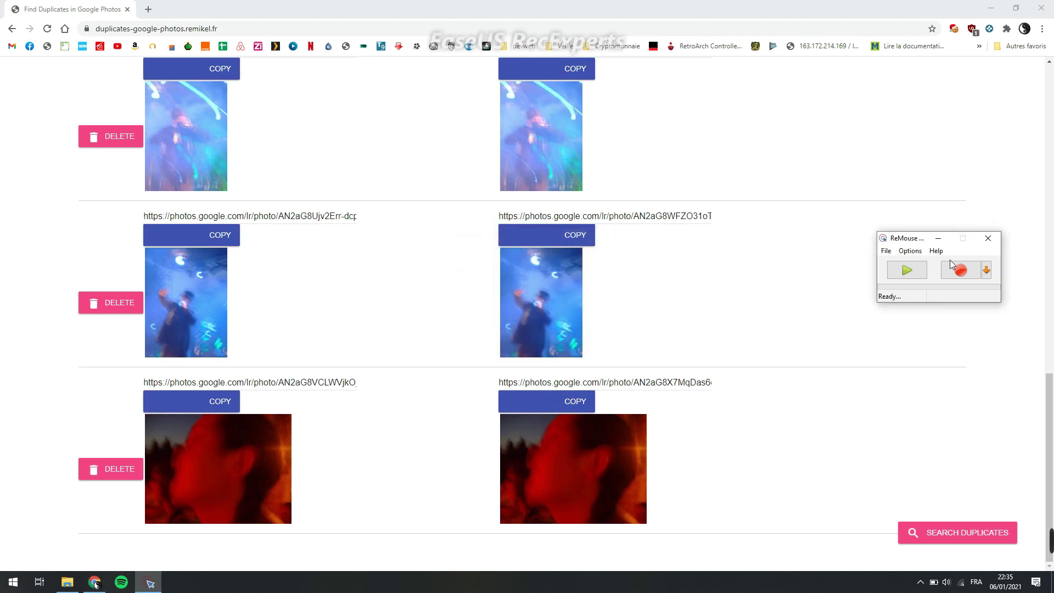
- Start playback of the recorded duplicate-deletion macro in ReMouse
left_click(901, 277)
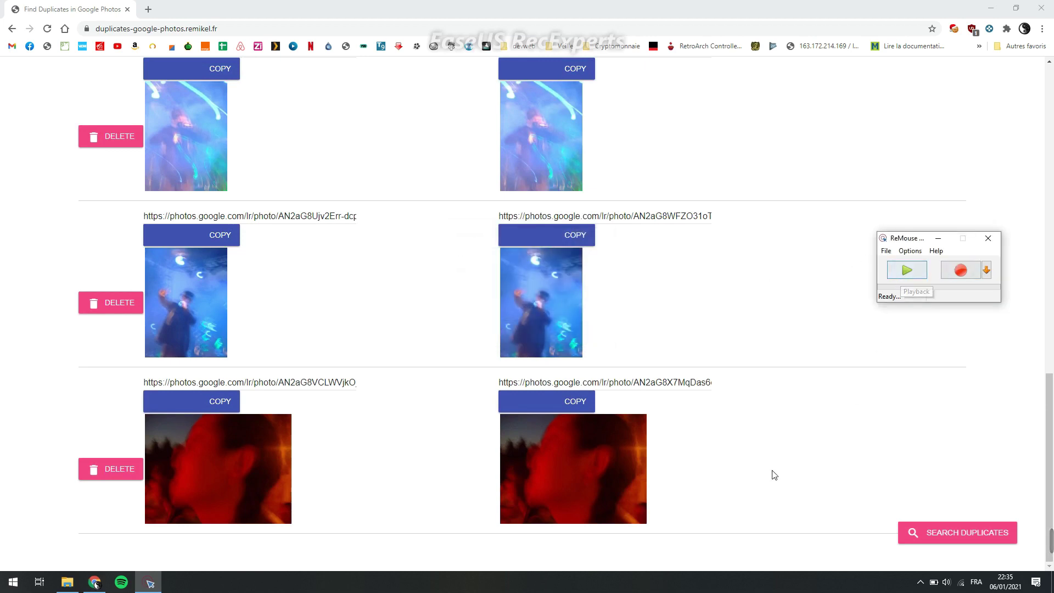